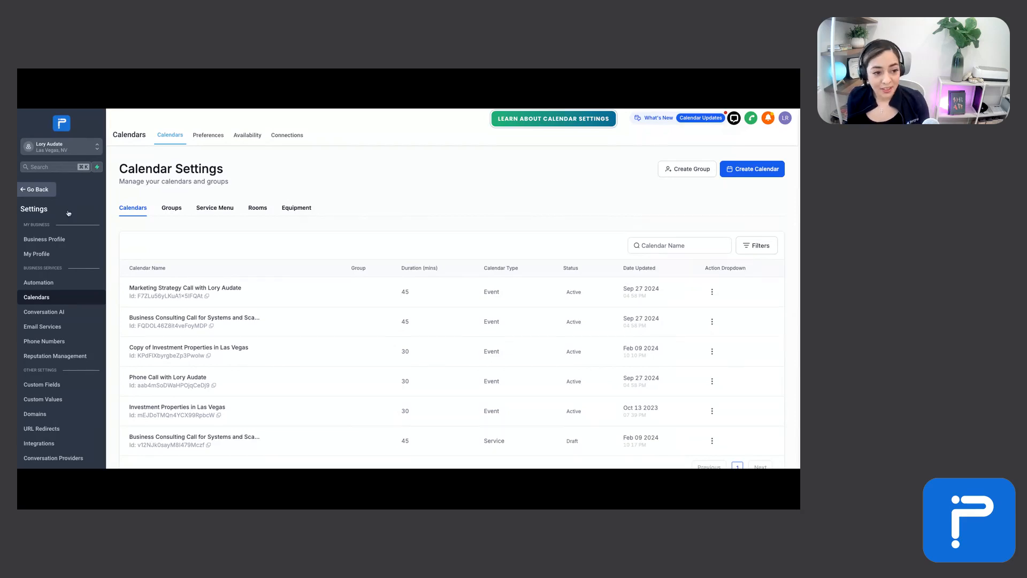
Leave the settings area and go back to the main Calendars week view.
click(38, 189)
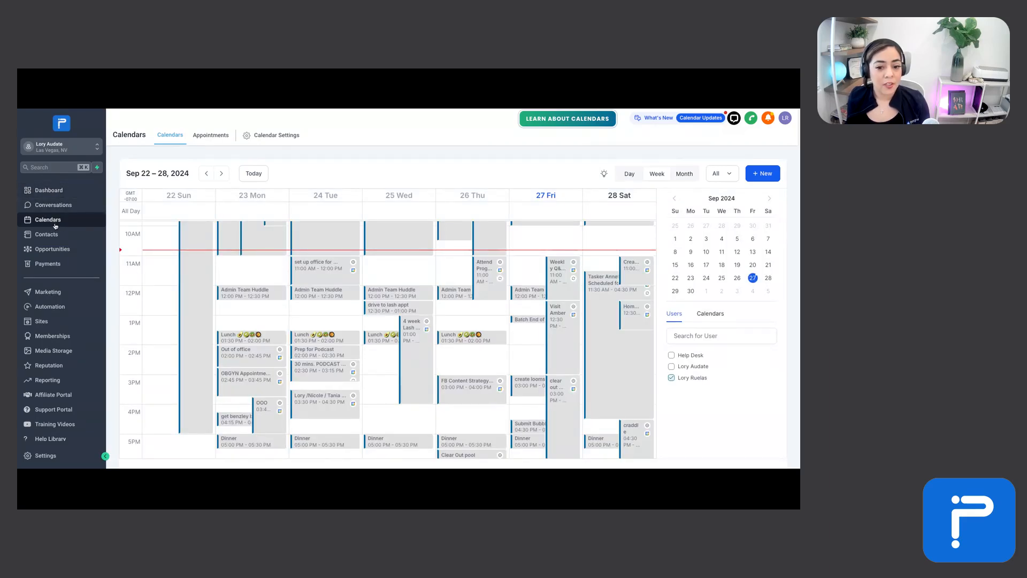
Open the Calendar Settings tab and scroll through the list of six existing calendars.
click(256, 138)
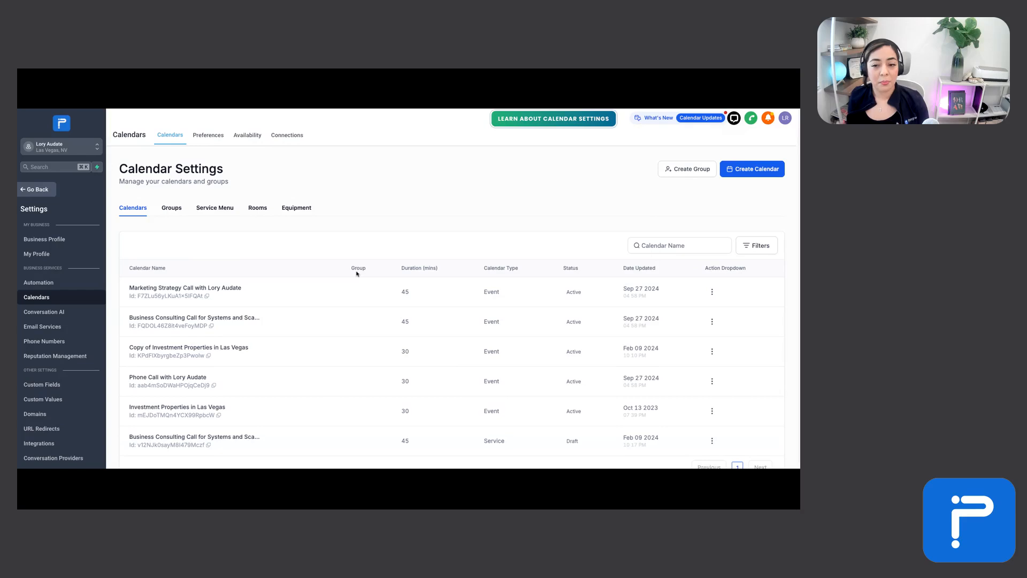
scroll(406, 268, down, 1)
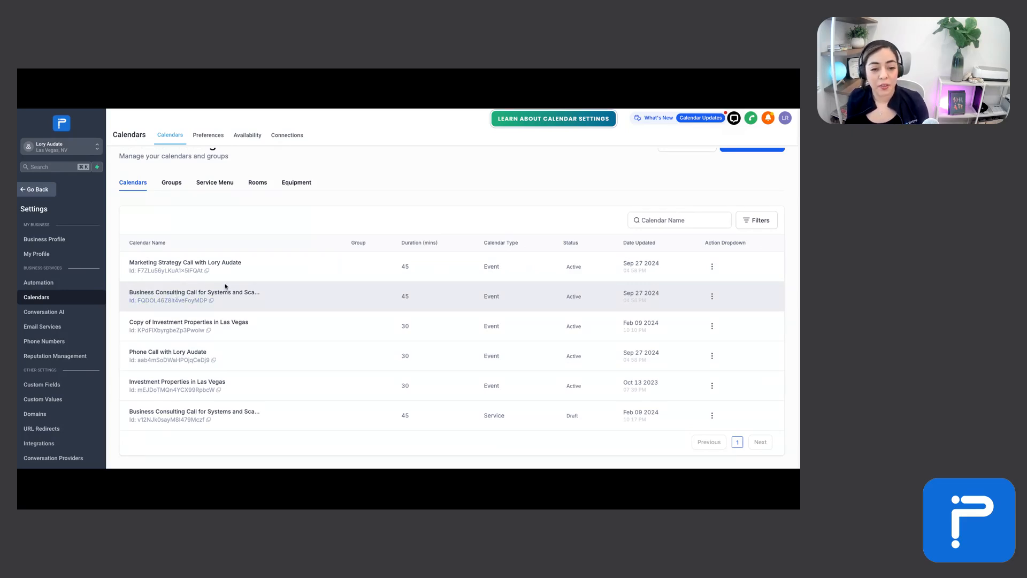
scroll(224, 284, up, 1)
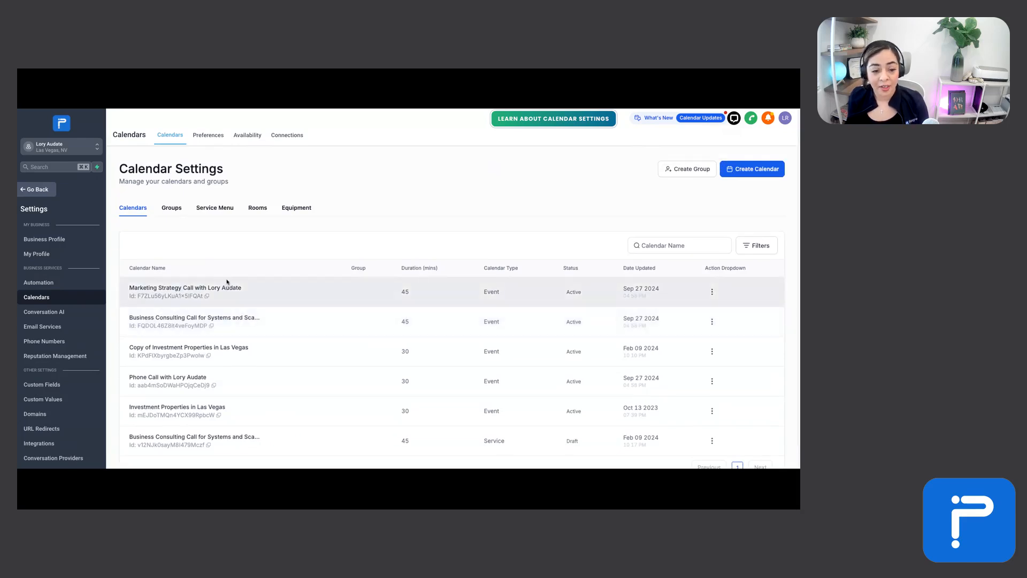
scroll(251, 276, down, 1)
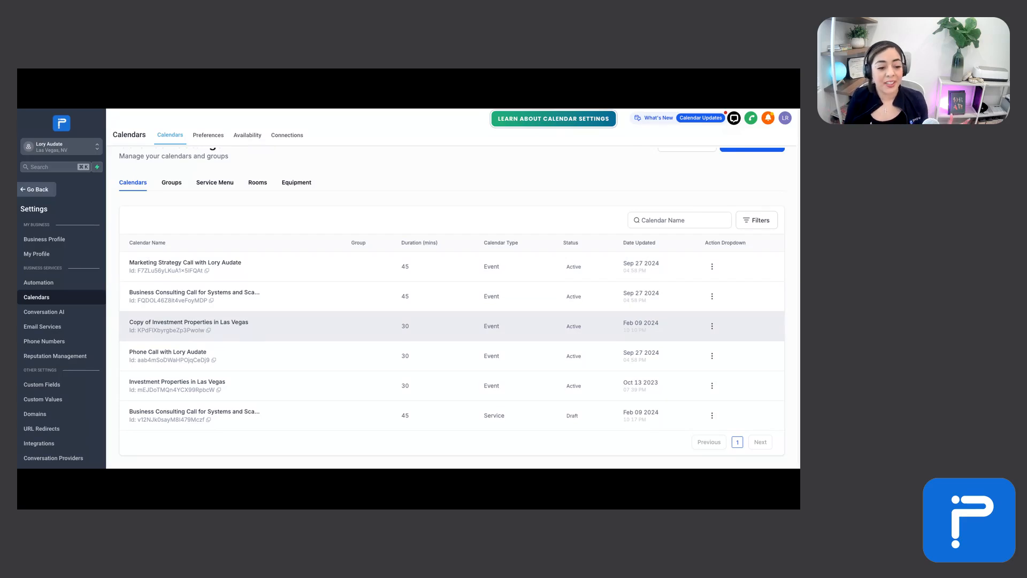
scroll(321, 274, up, 1)
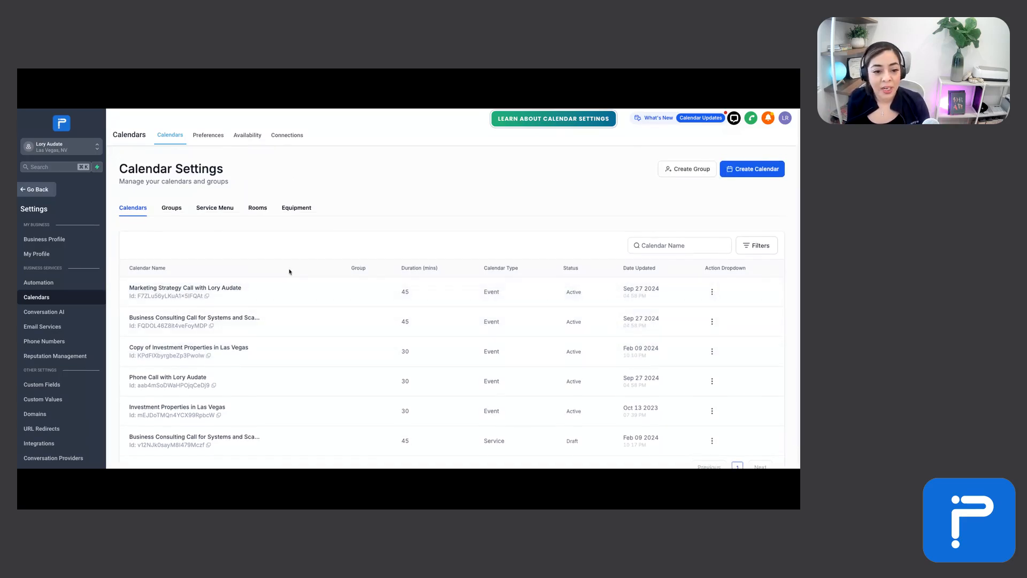
Highlight the example 45- and 30-minute calendars, then start a new calendar via Create Calendar.
scroll(289, 271, down, 1)
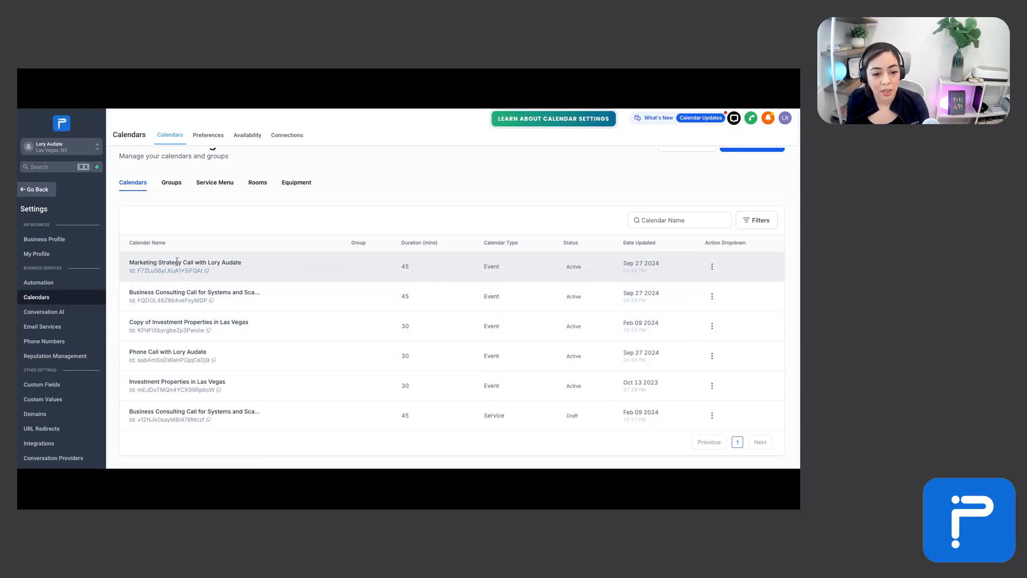
double_click(406, 265)
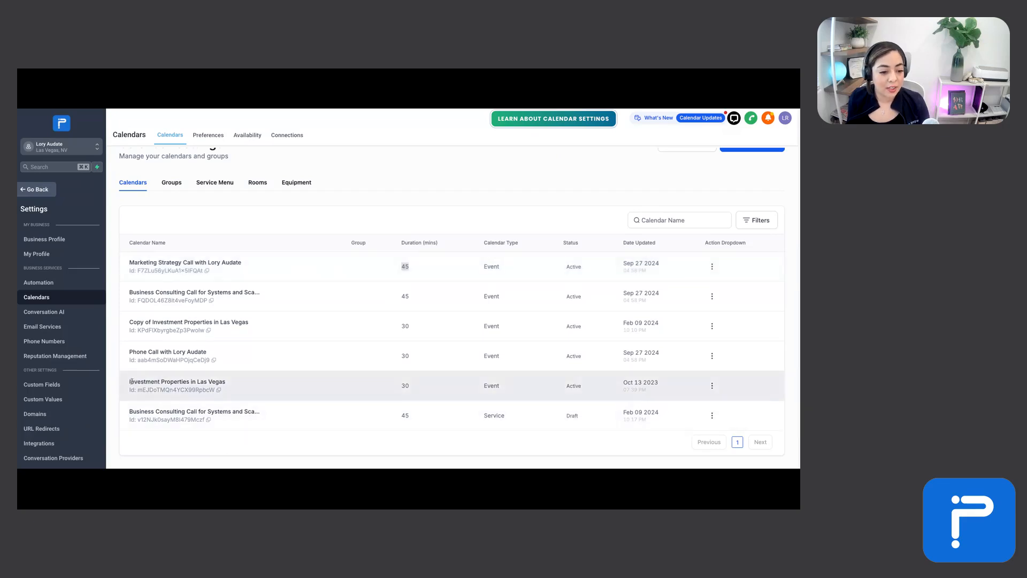
drag(133, 381, 229, 381)
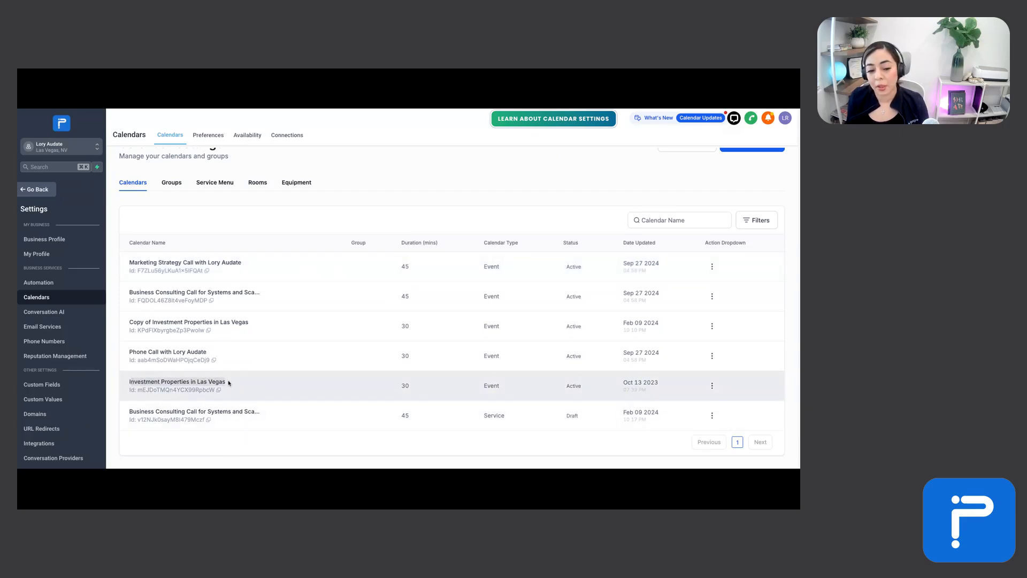
drag(417, 388, 383, 389)
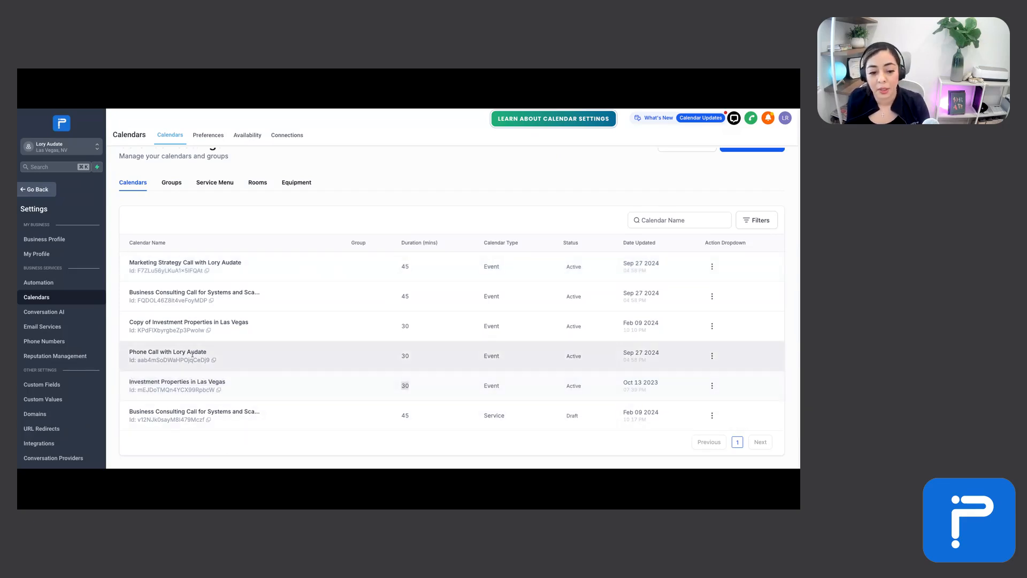
drag(214, 355, 128, 351)
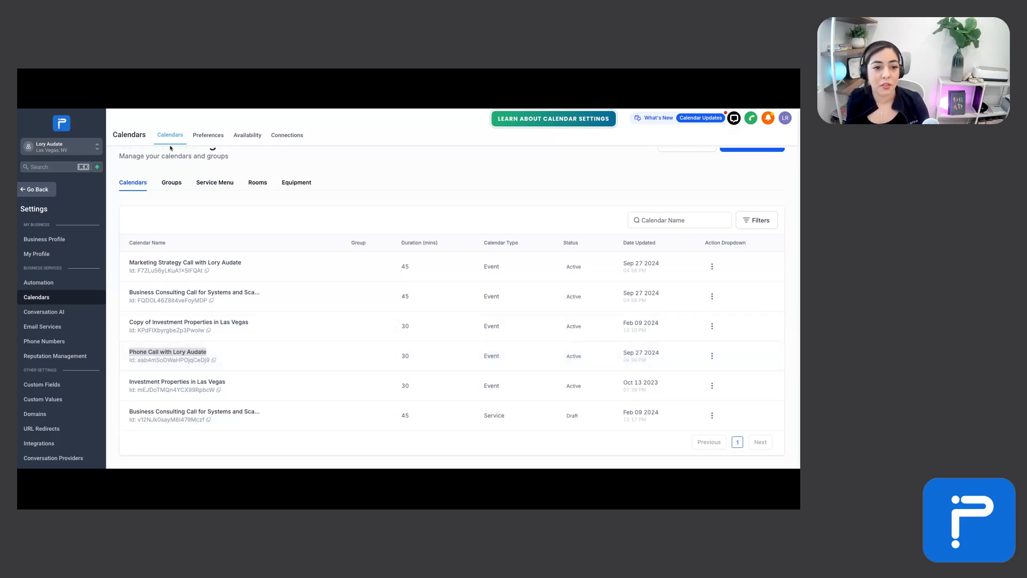
scroll(649, 210, up, 1)
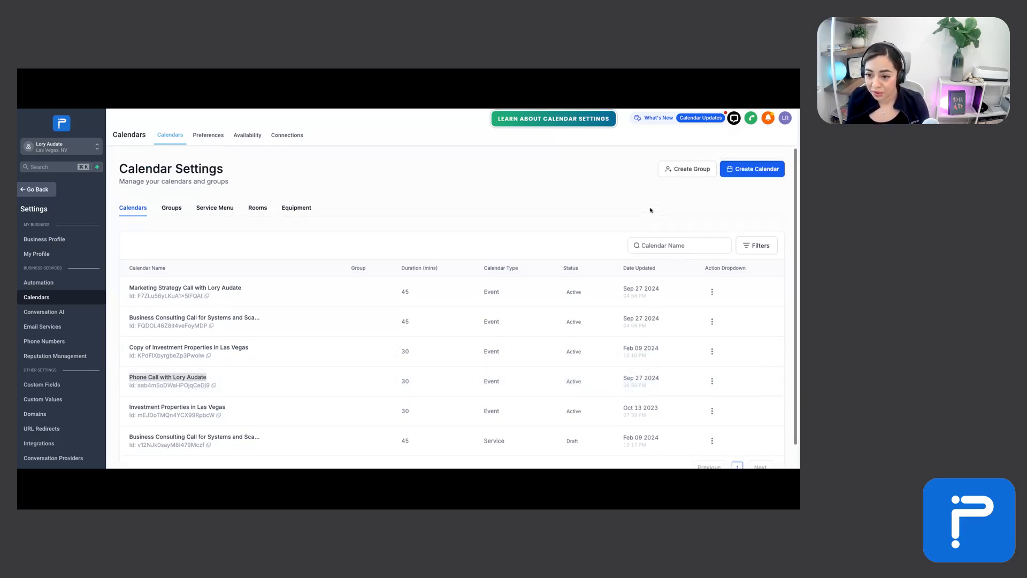
click(758, 175)
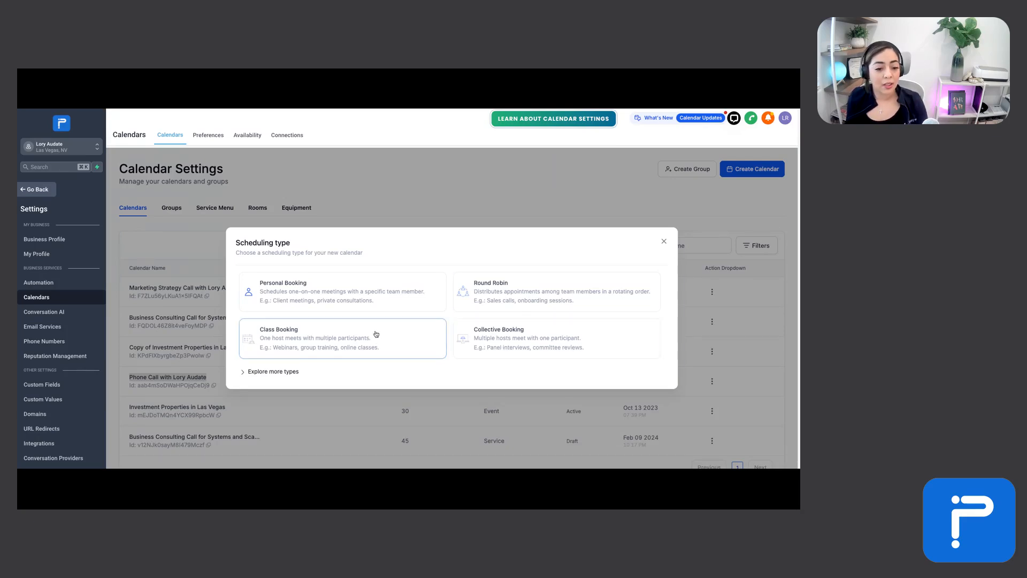
Choose Personal Booking as the scheduling type for the new calendar.
click(315, 292)
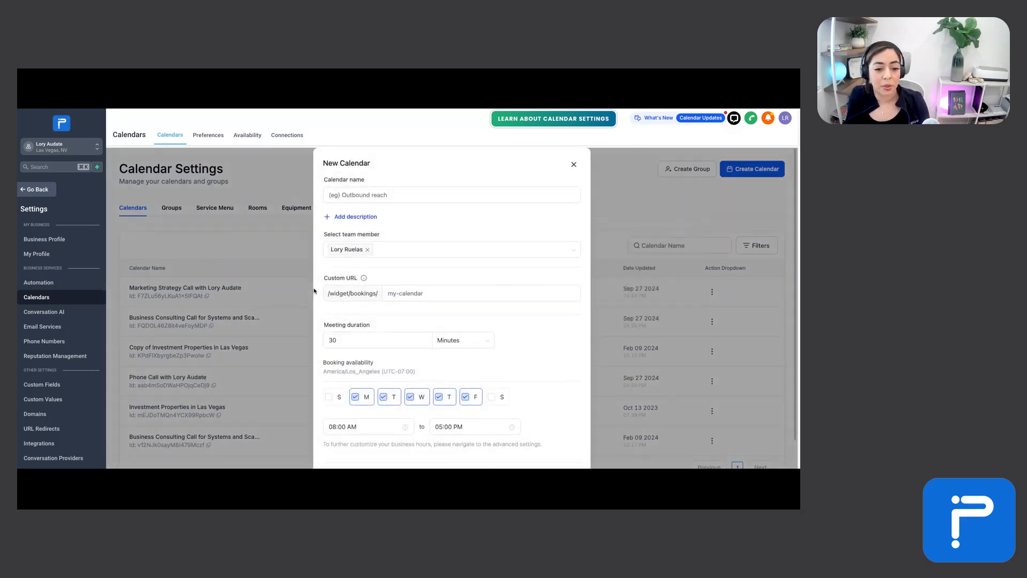
Name the calendar 'Business Consulting 1:1', leaving the single assigned team member unchanged.
click(389, 196)
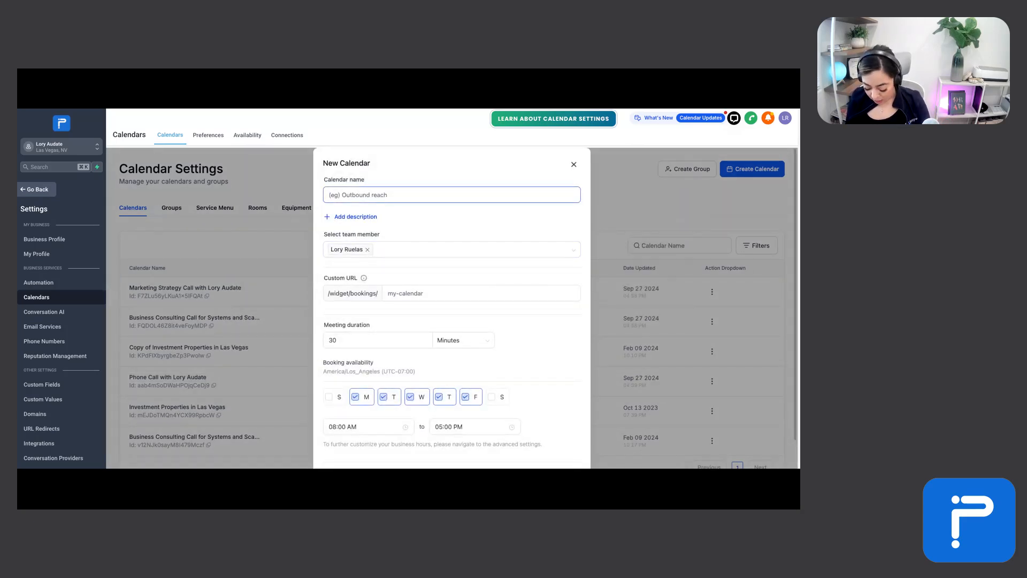
text(Business CO s)
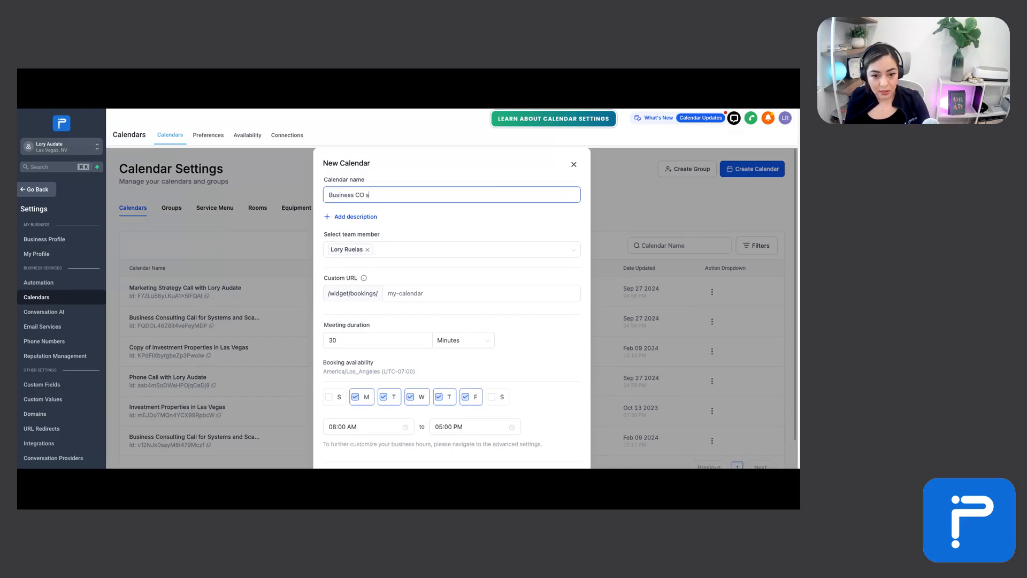
key(BackSpace)
key(BackSpace)
key(BackSpace)
text(onsulting)
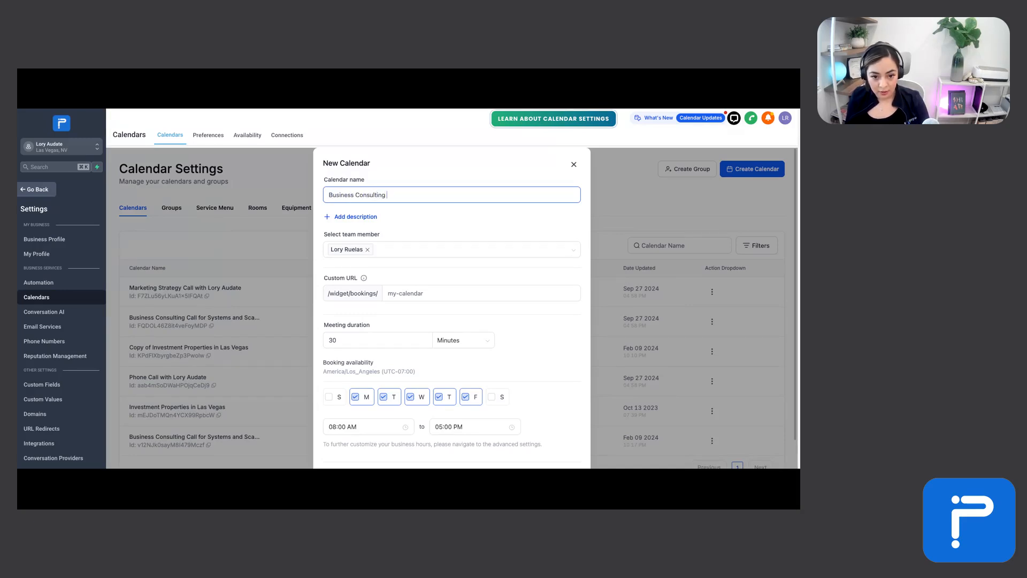
text( 1:1)
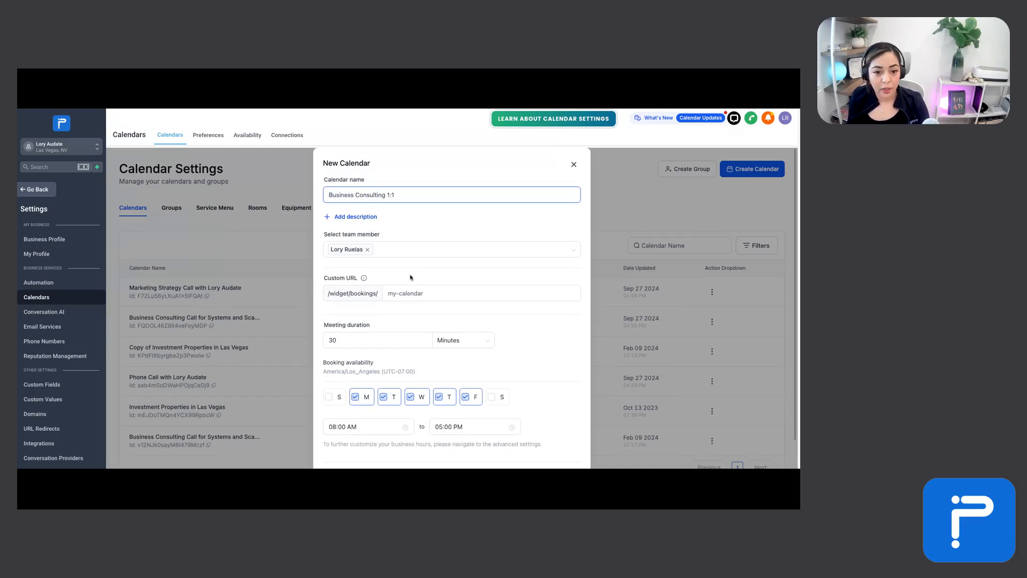
click(386, 251)
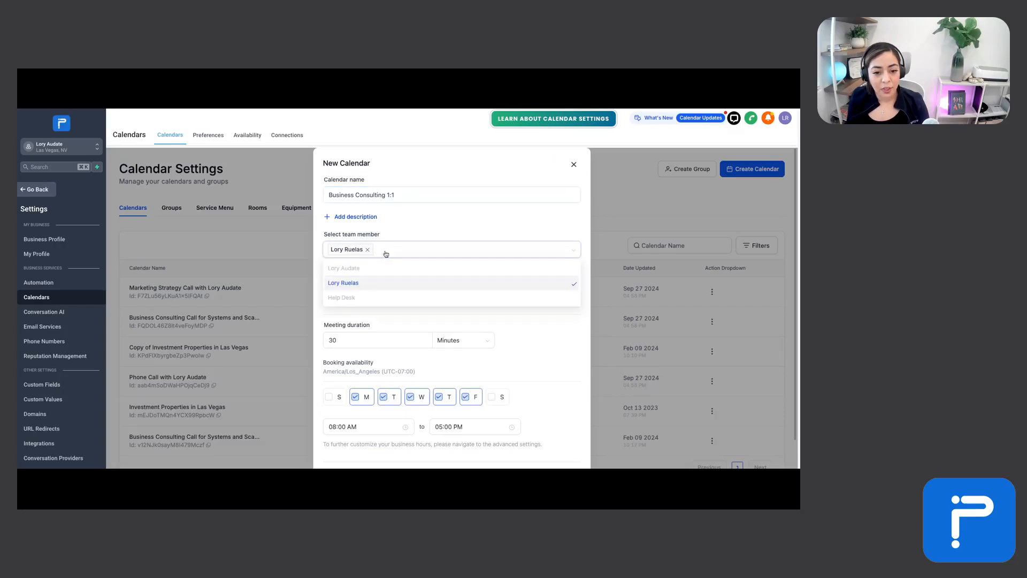
click(398, 232)
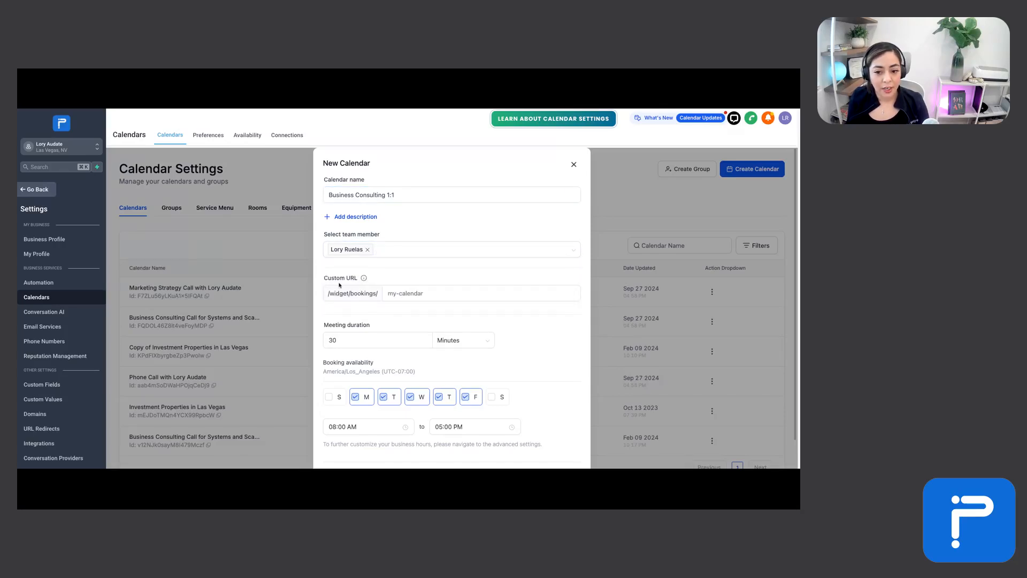
click(384, 292)
scroll(384, 255, down, 1)
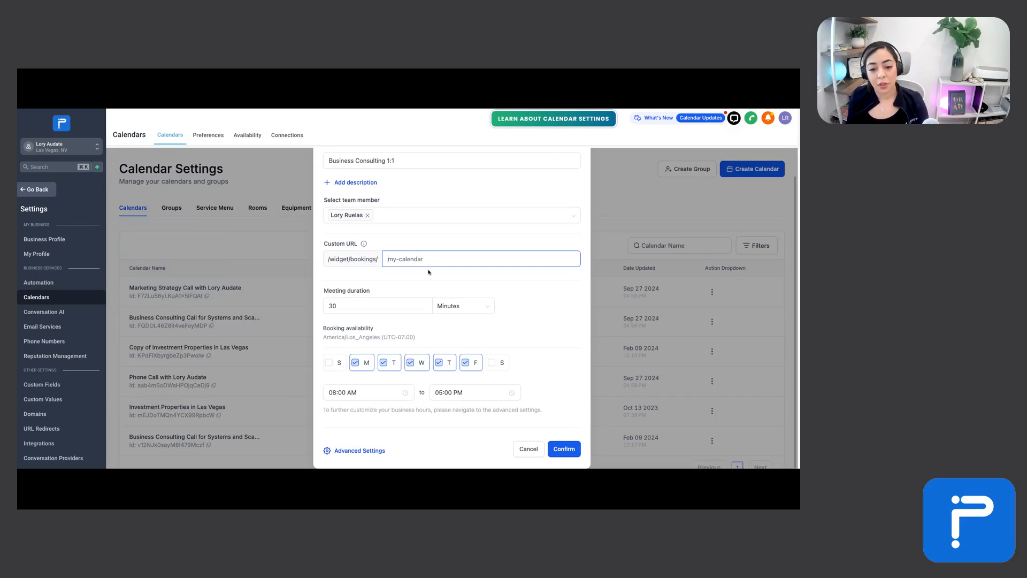
Try the URL slugs 'consulting' and 'businesschat', both taken, then type a different unique slug.
text(consultin)
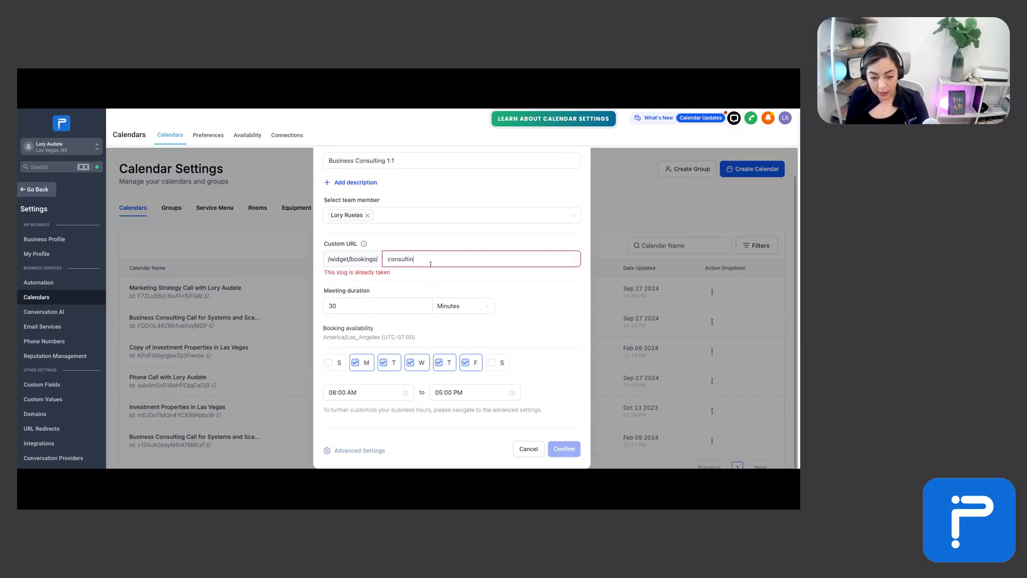
text(g)
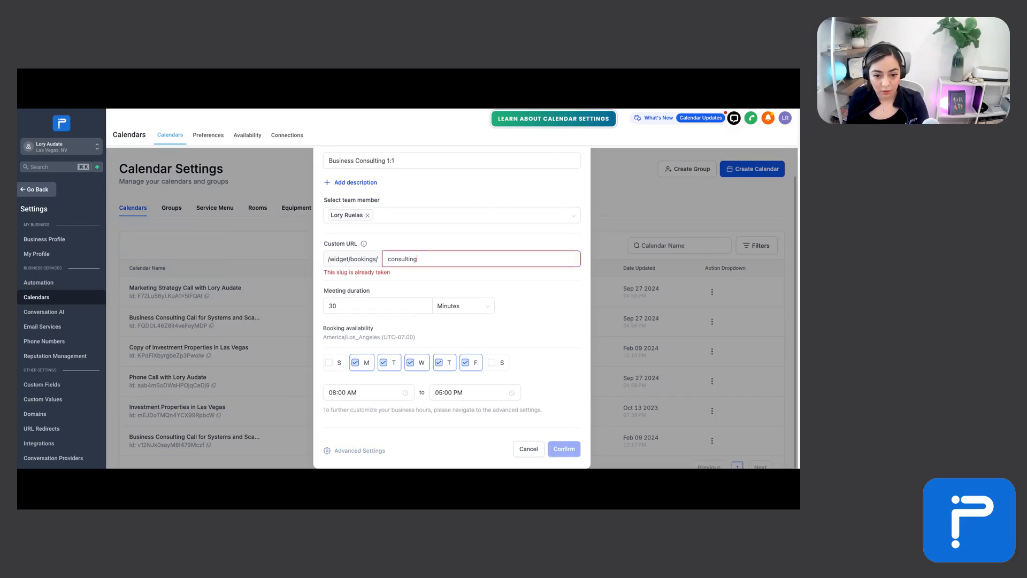
double_click(412, 260)
text(busi)
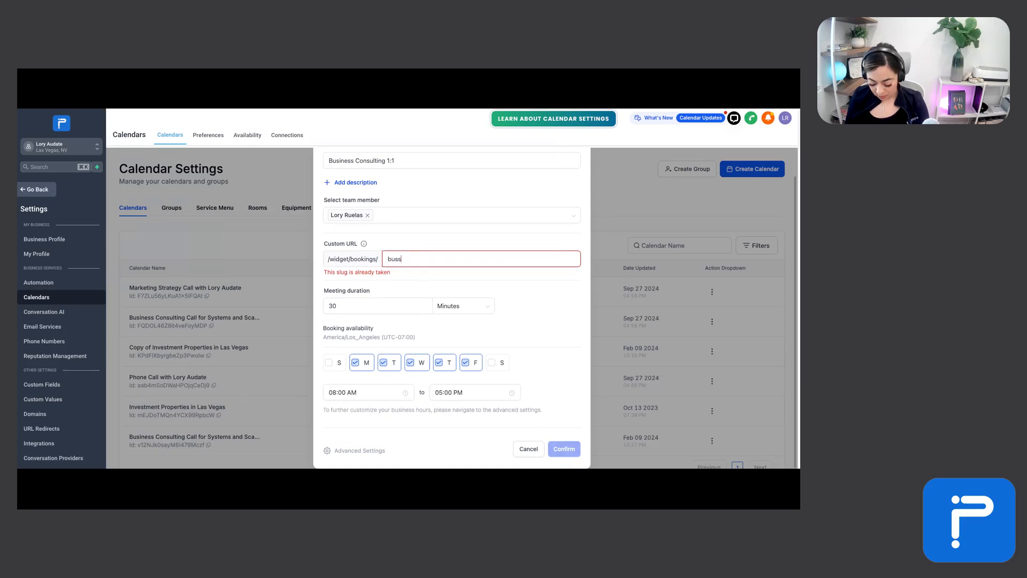
text(nesschat)
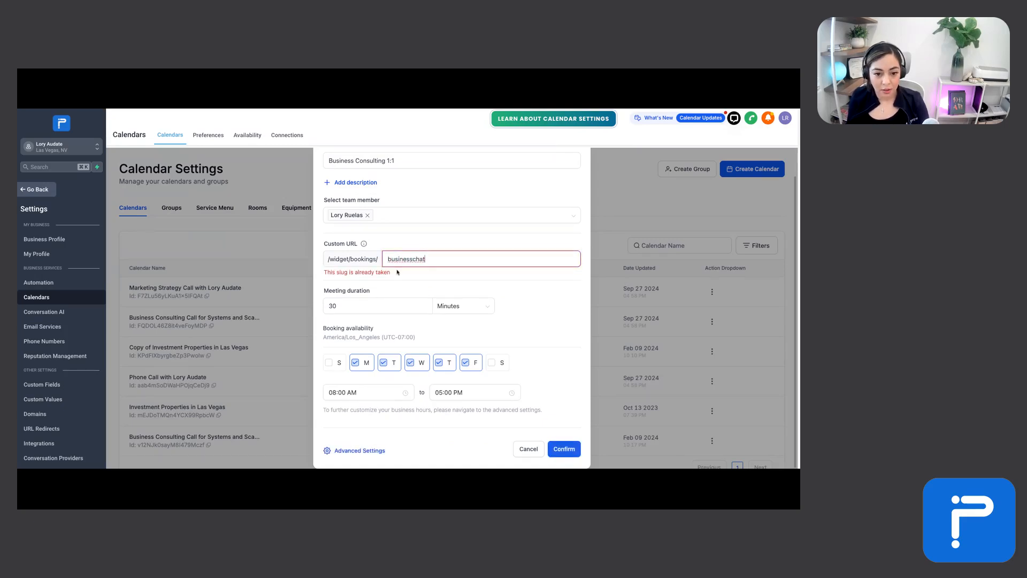
double_click(393, 261)
key(BackSpace)
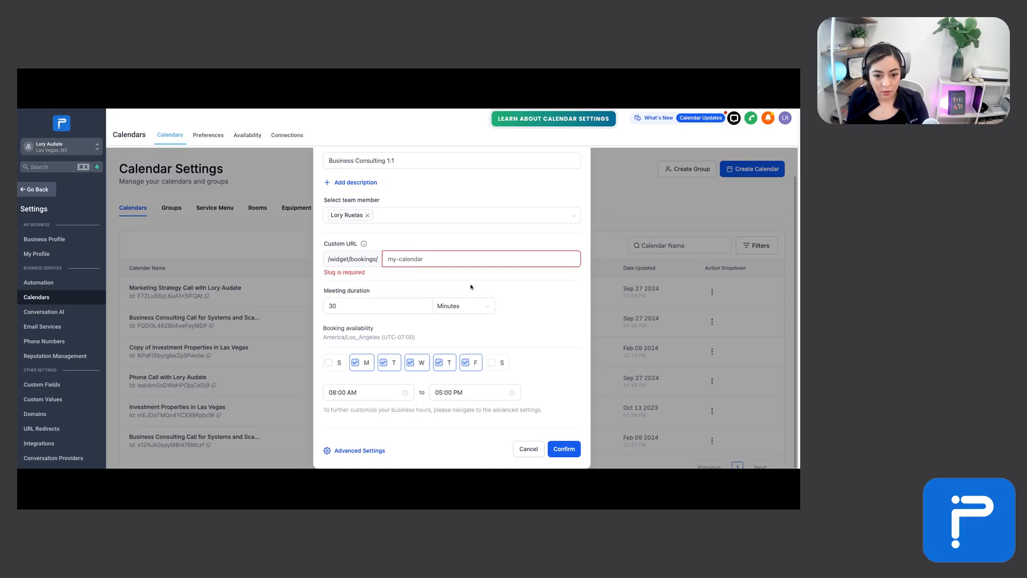
text(lo)
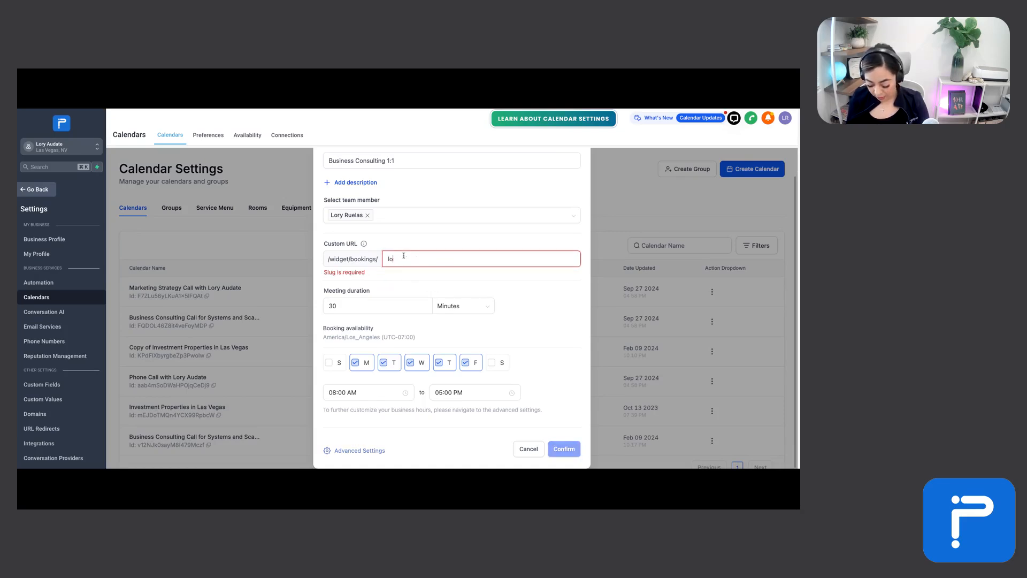
text(ryaudate)
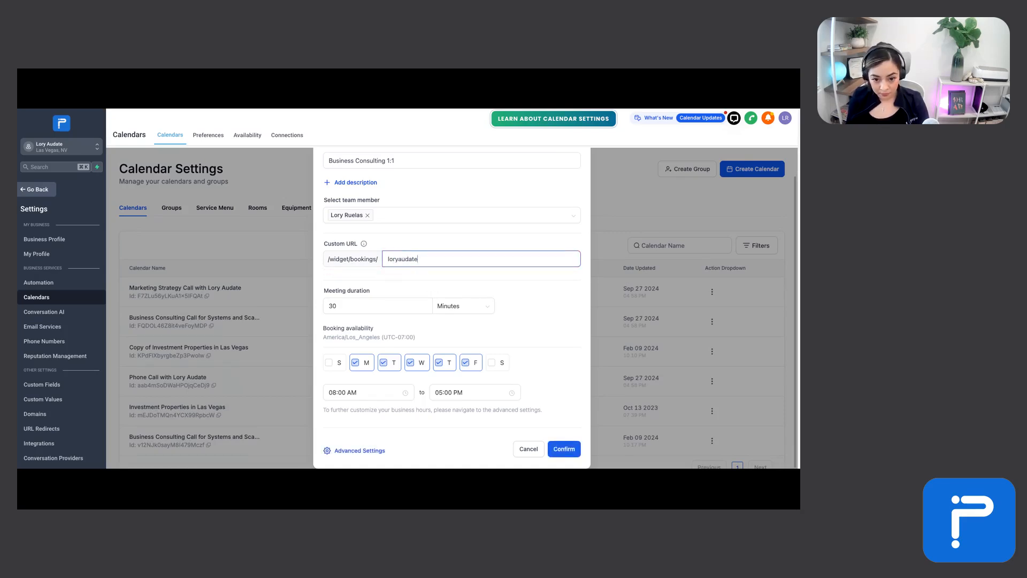
Change the meeting duration from 30 to 60 minutes.
click(348, 311)
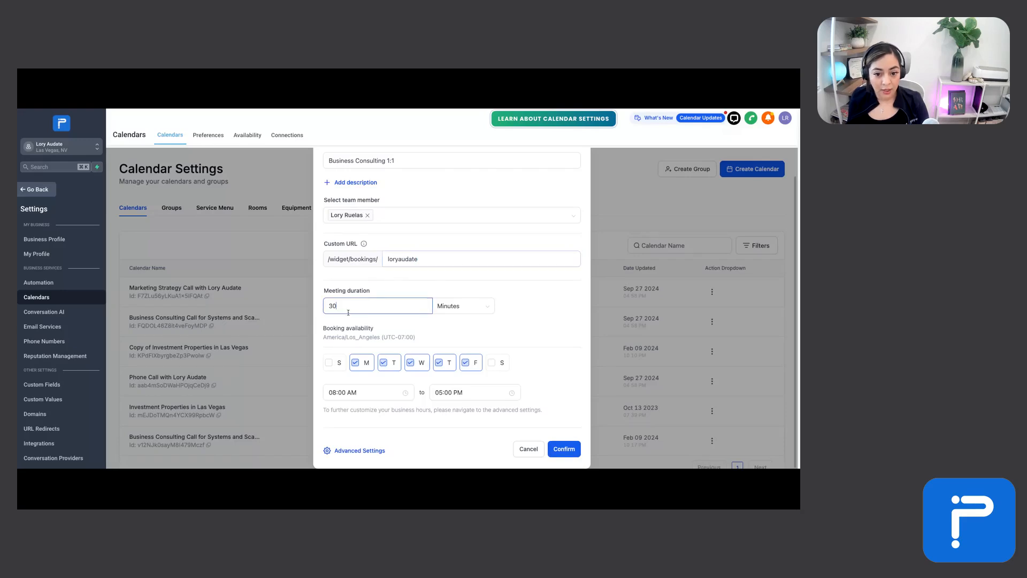
drag(385, 307, 302, 313)
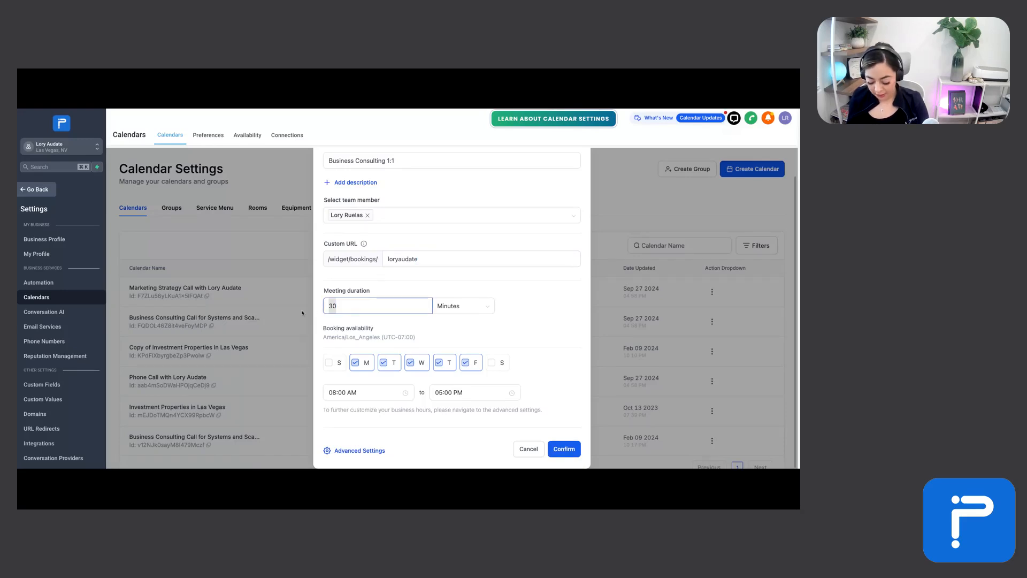
text(60)
click(361, 297)
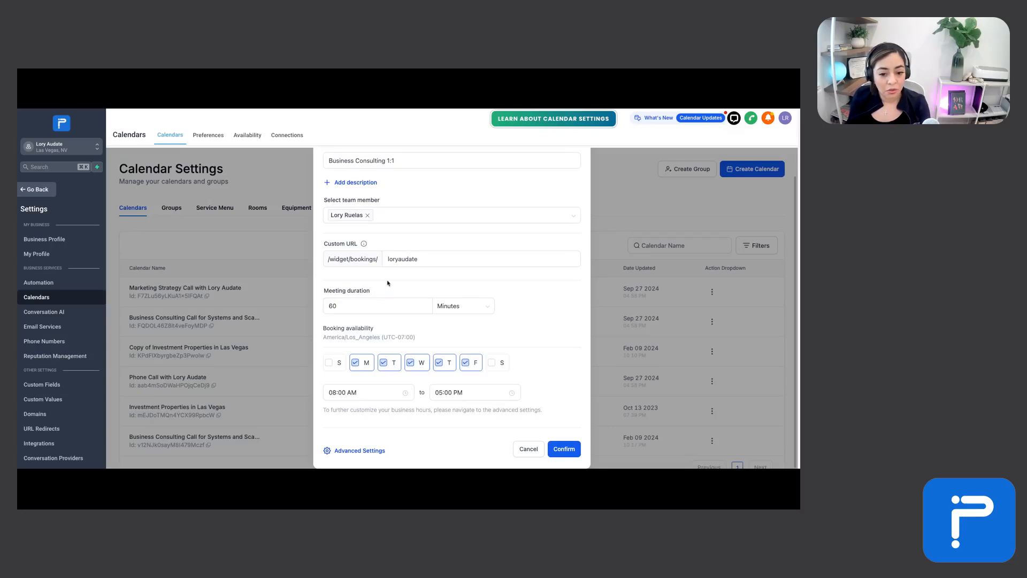
Make it bookable Tuesday–Saturday, 09:00 AM–05:00 PM, save the calendar and copy its booking link.
click(356, 363)
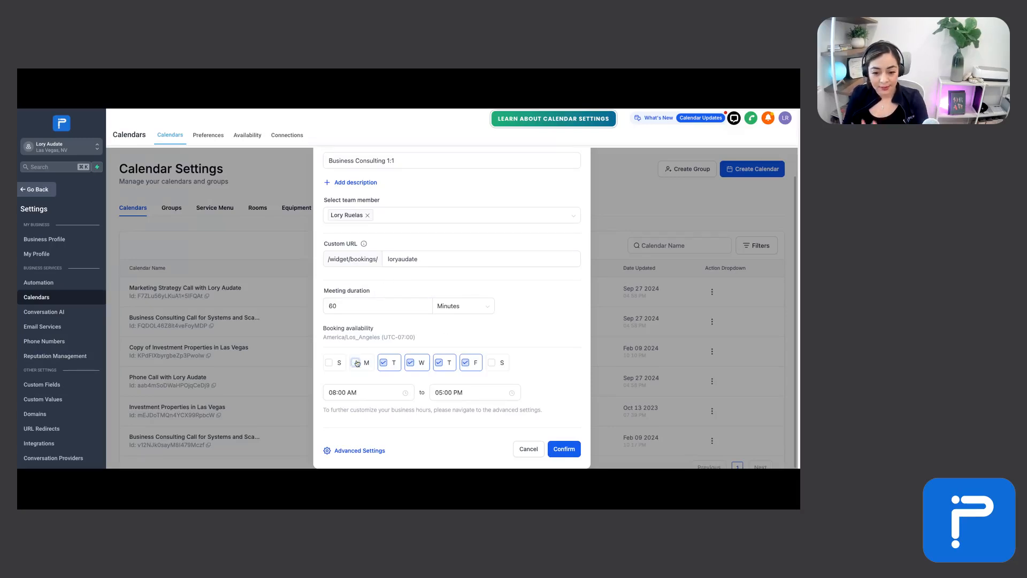
click(394, 389)
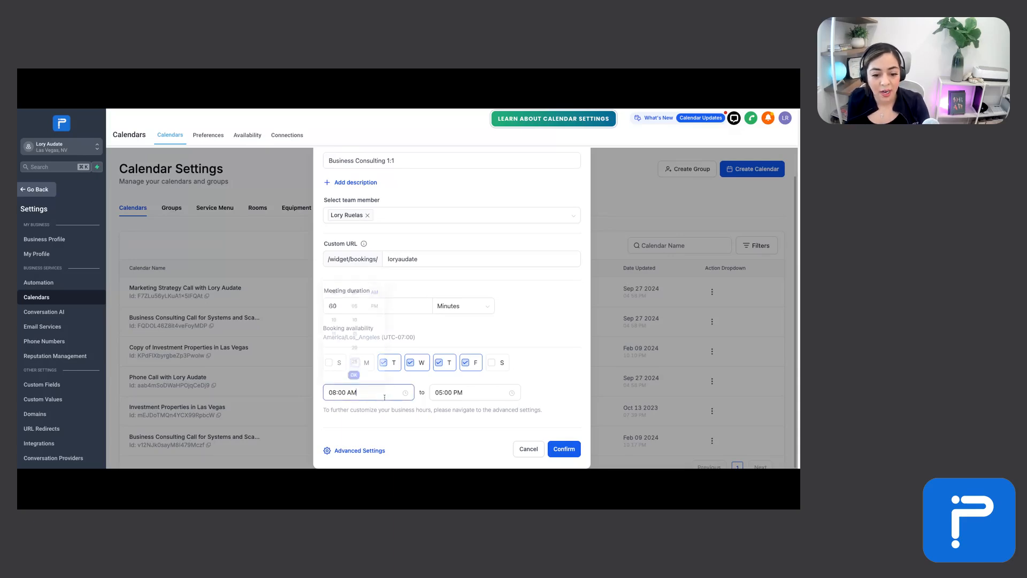
click(334, 302)
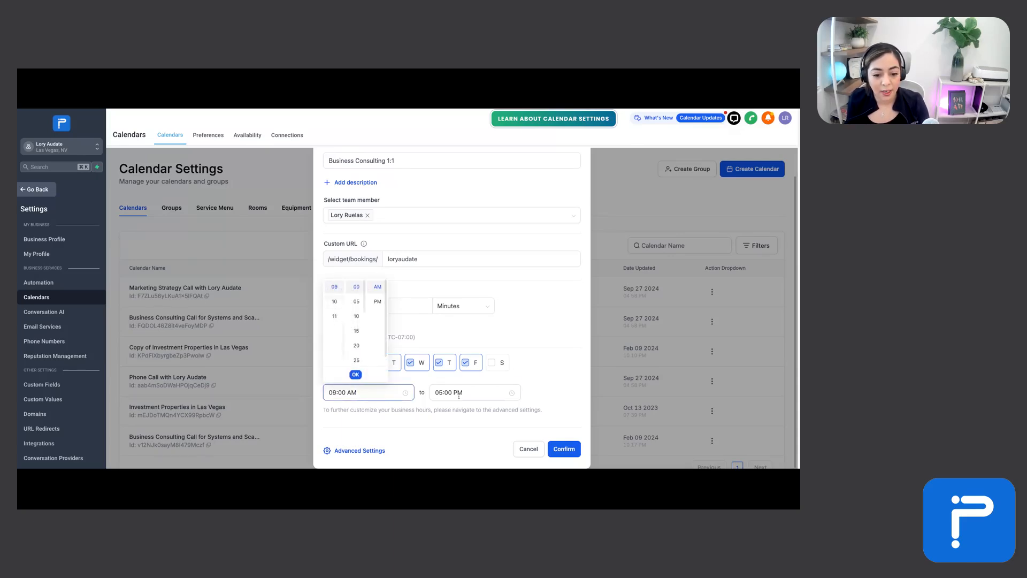
click(456, 392)
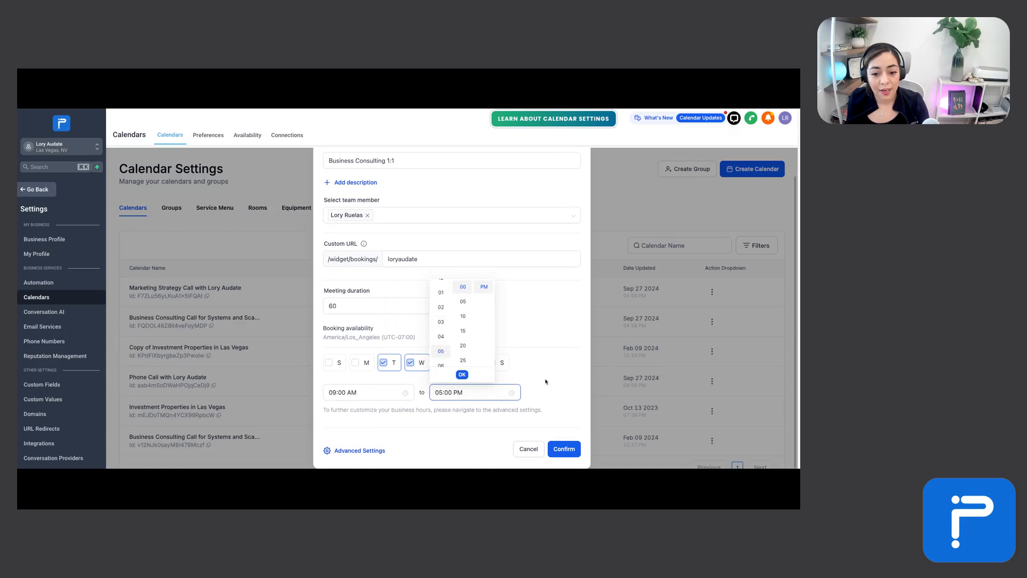
click(461, 375)
click(495, 365)
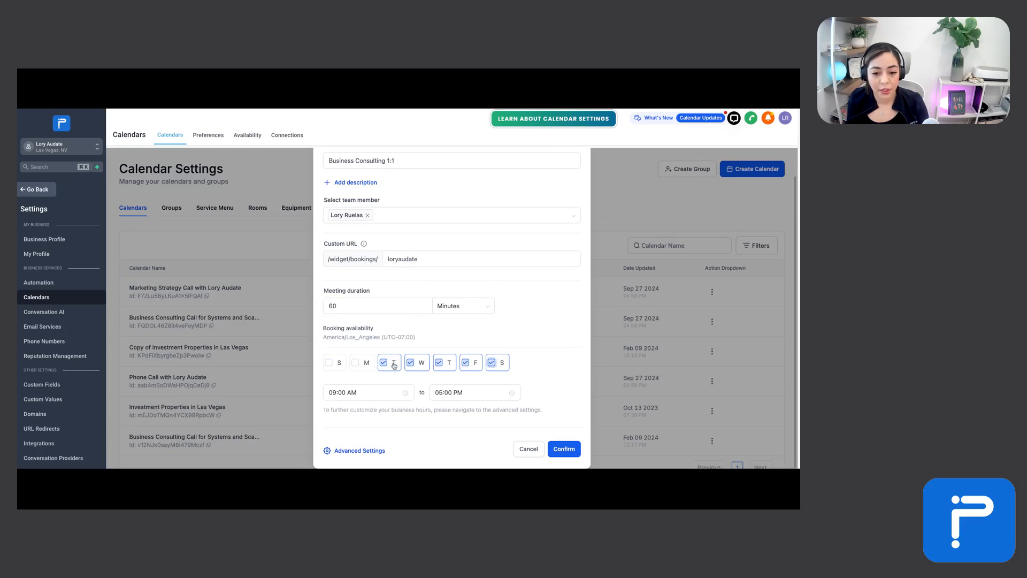
click(566, 451)
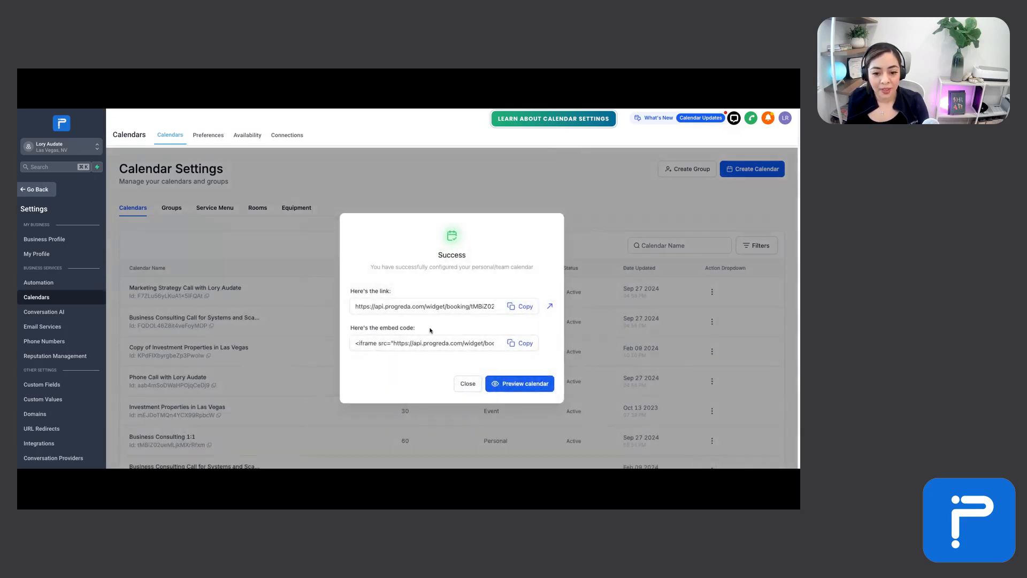
click(518, 306)
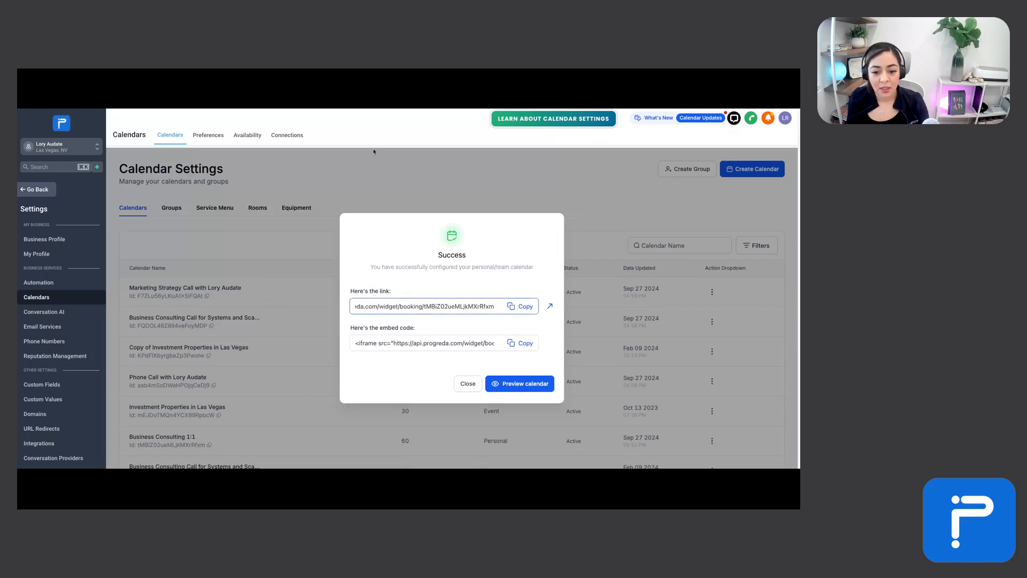
Close the success message and find the 60-minute Business Consulting 1:1 among seven calendars.
key(super+t)
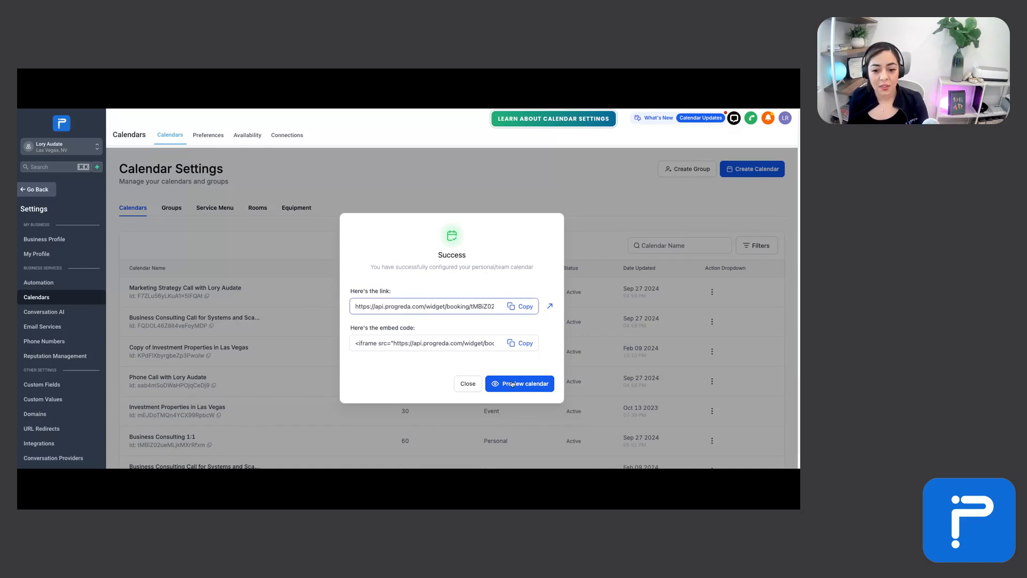
click(468, 383)
scroll(280, 395, down, 2)
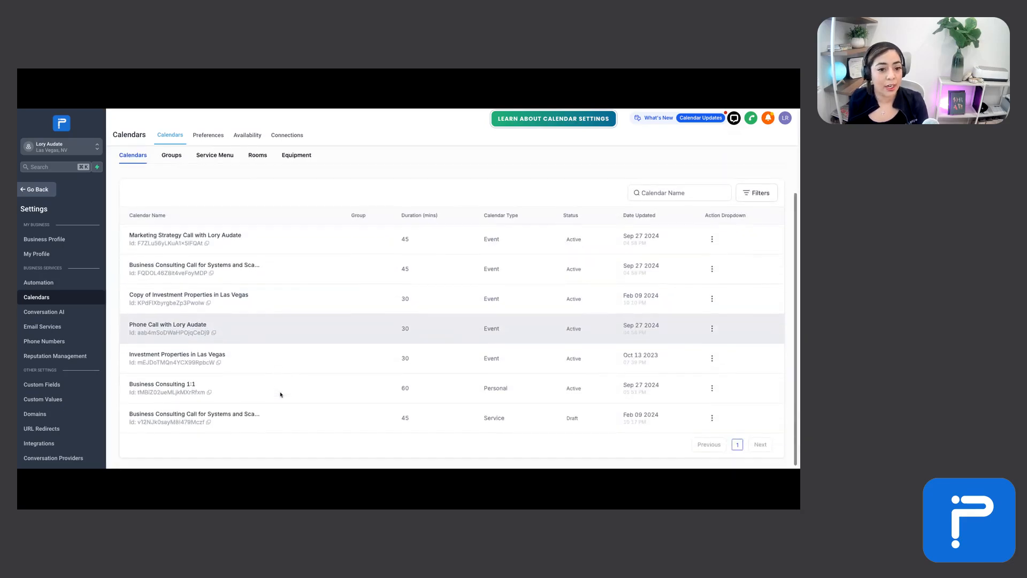
click(276, 138)
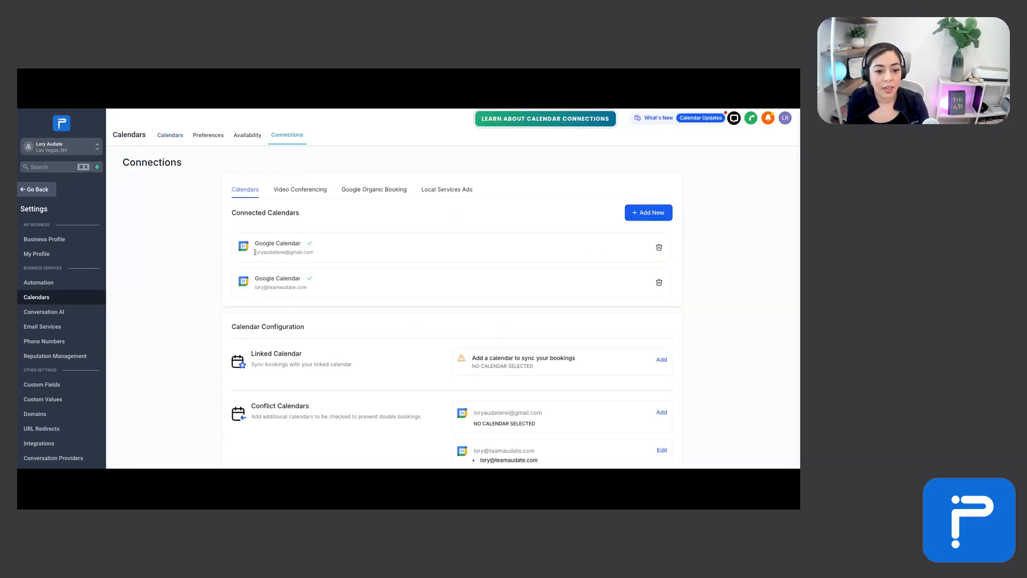
drag(255, 252, 318, 256)
triple_click(275, 288)
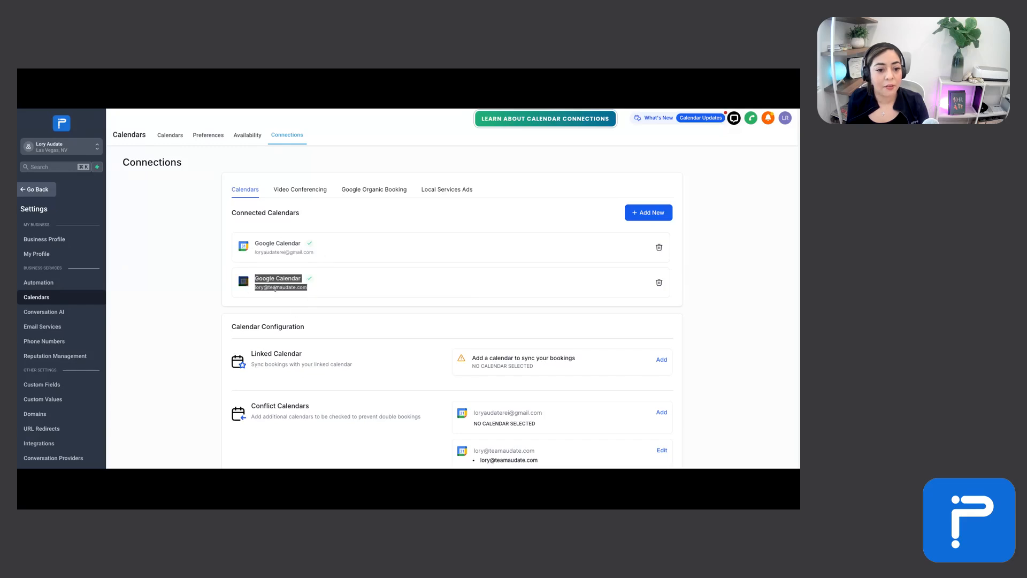
click(309, 293)
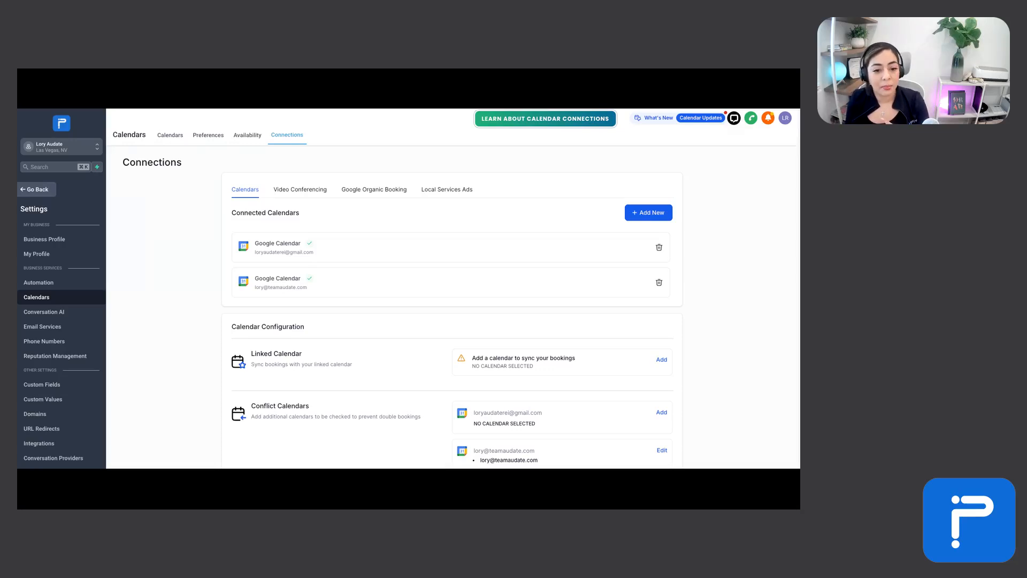
triple_click(296, 252)
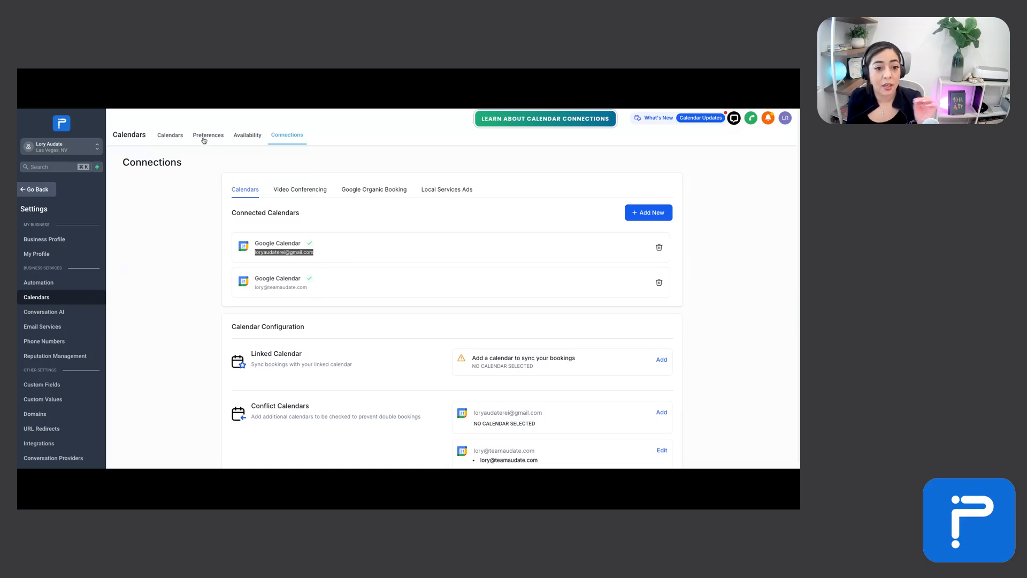
click(163, 138)
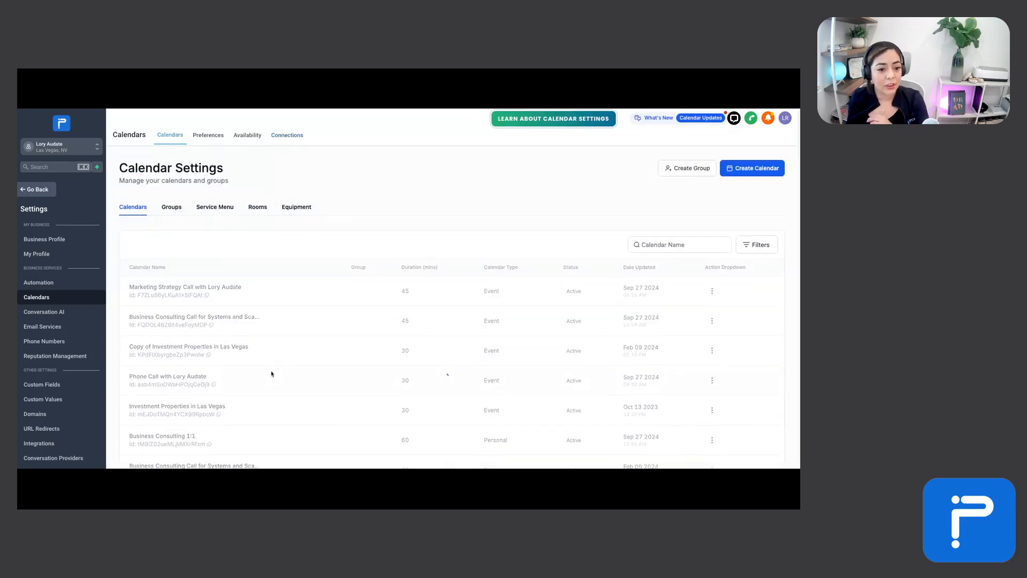
scroll(271, 371, down, 1)
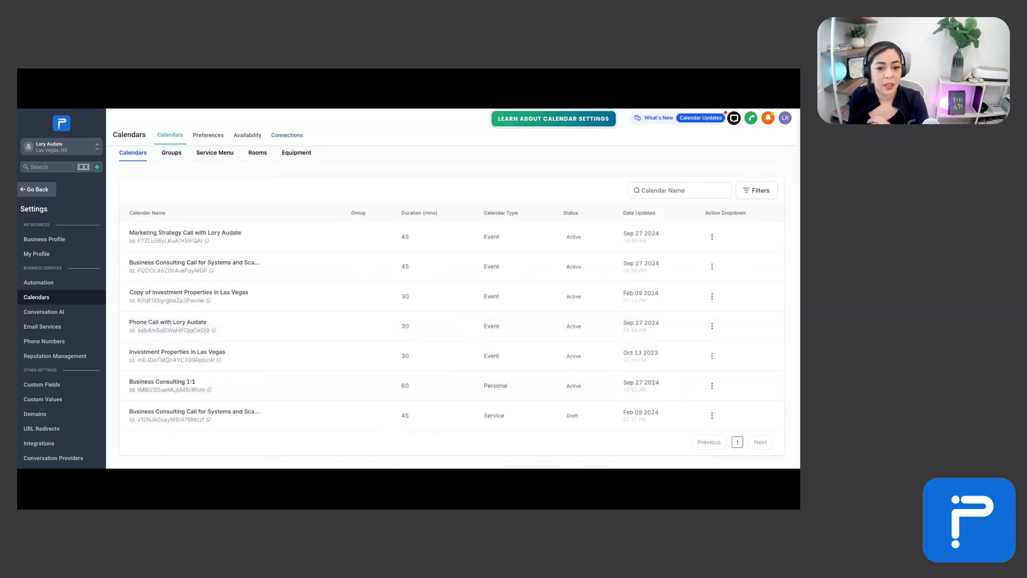